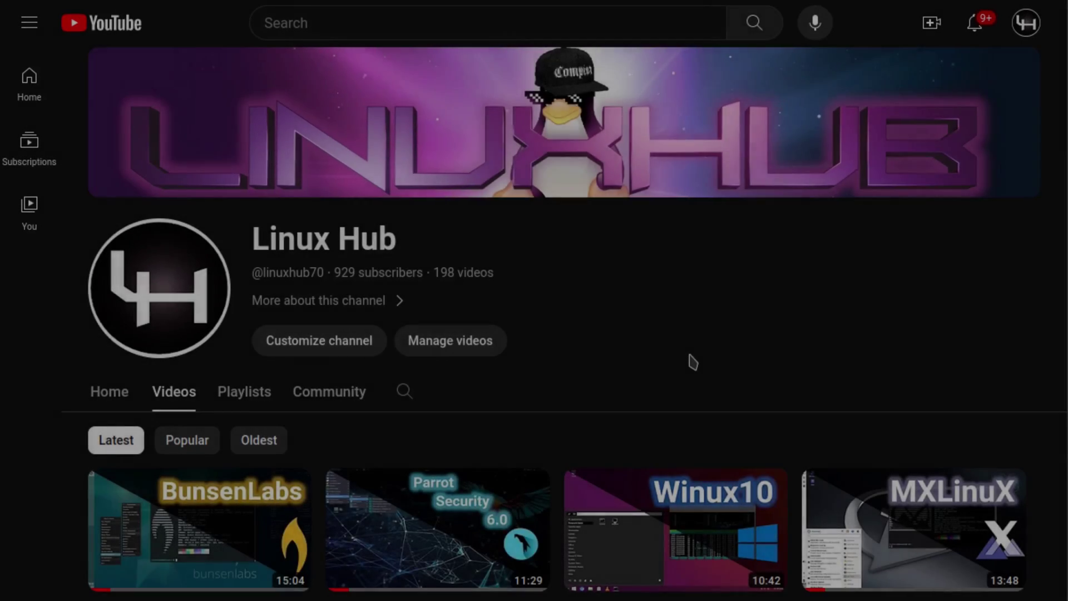
pyautogui.scroll(-10, 693, 361)
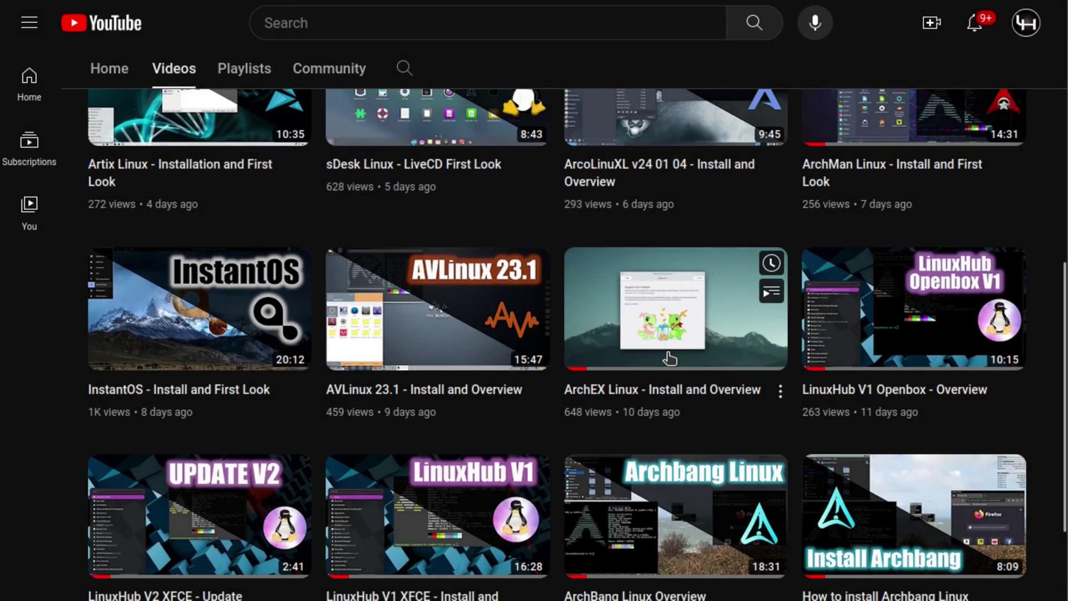
pyautogui.scroll(-6, 670, 358)
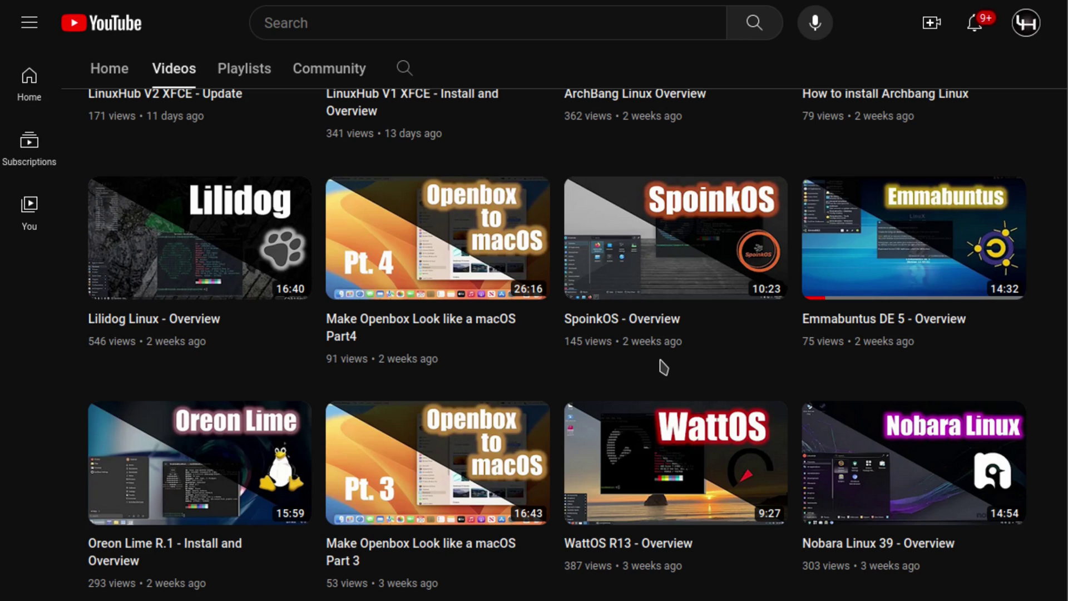
pyautogui.scroll(-3, 663, 367)
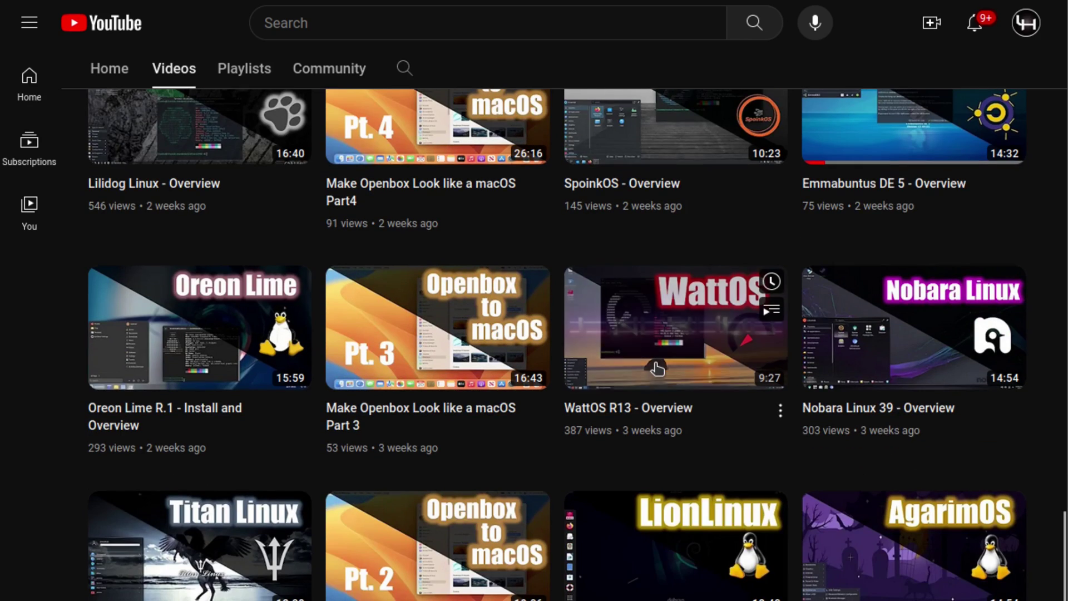
pyautogui.scroll(-4, 658, 368)
pyautogui.scroll(-3, 652, 376)
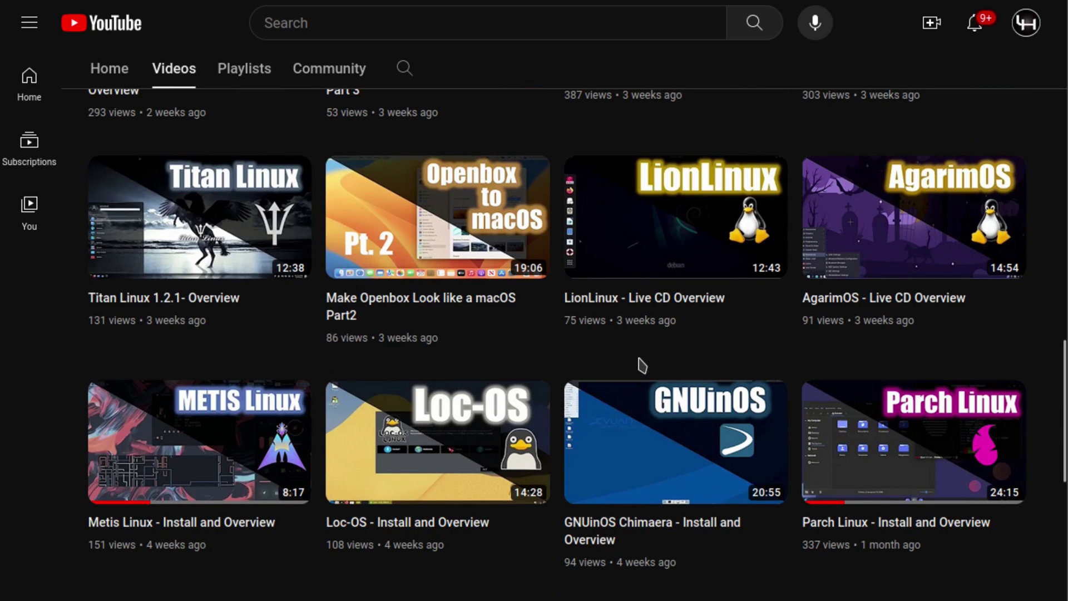
pyautogui.scroll(-3, 641, 365)
pyautogui.scroll(-2, 642, 365)
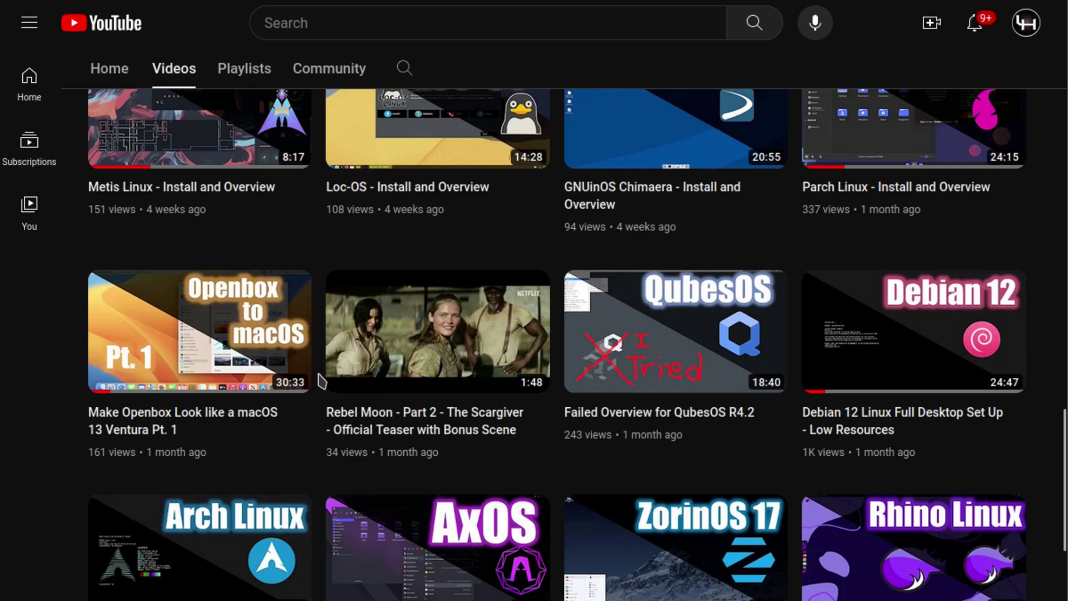
pyautogui.scroll(-10, 321, 380)
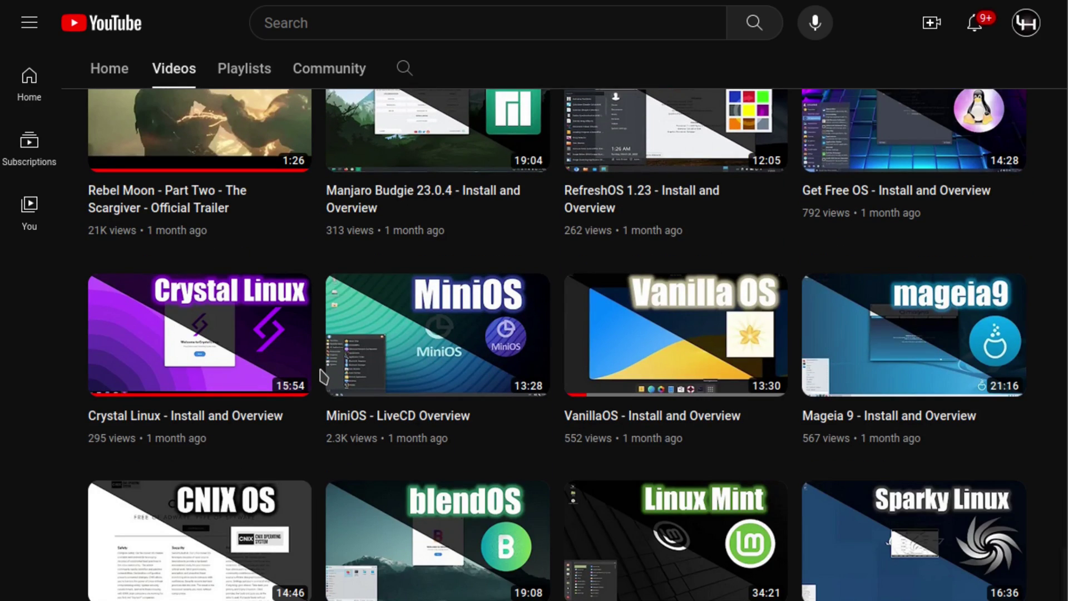
pyautogui.scroll(-5, 317, 373)
pyautogui.scroll(-5, 313, 372)
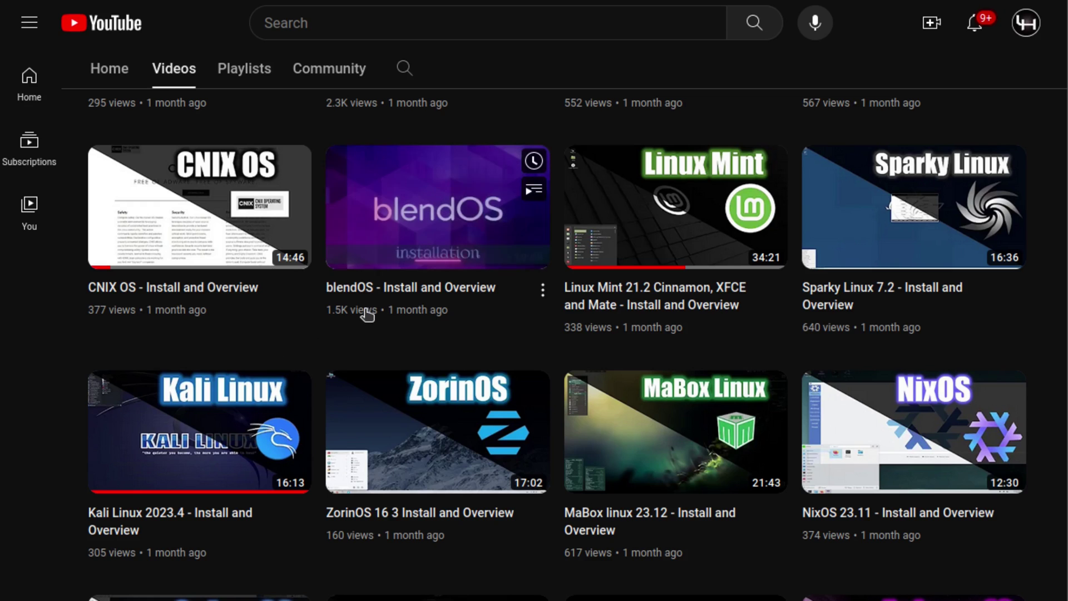
pyautogui.scroll(-3, 355, 323)
pyautogui.scroll(2, 354, 323)
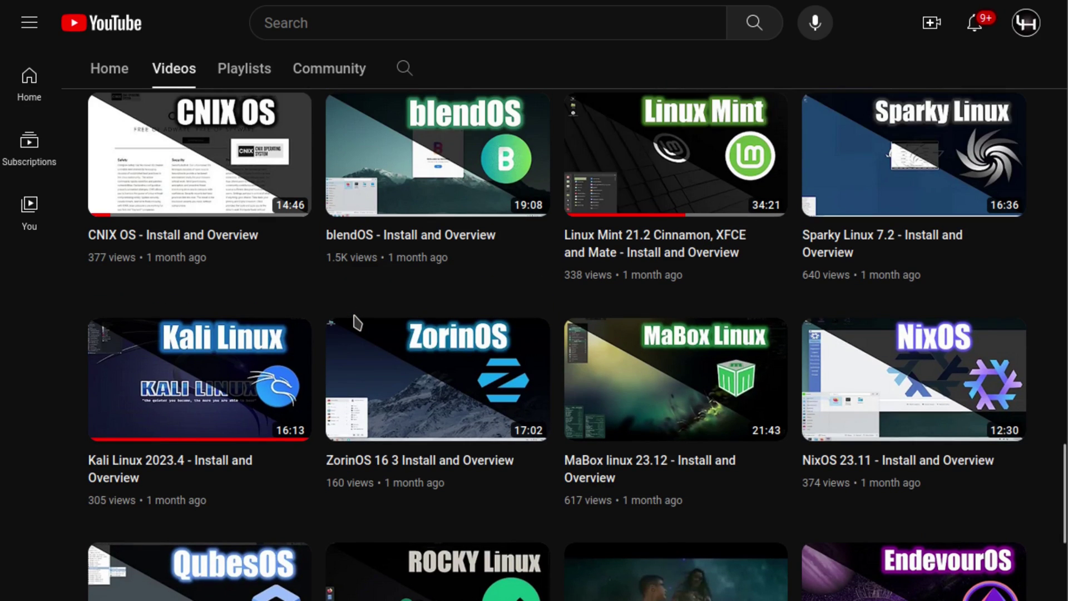
pyautogui.scroll(-1, 354, 322)
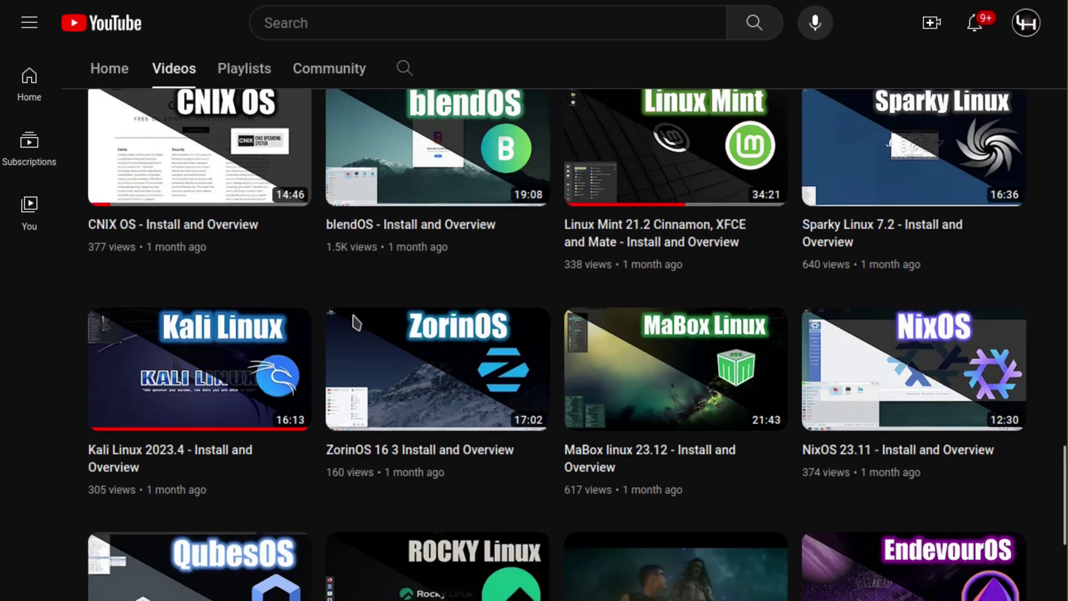
pyautogui.scroll(-5, 355, 323)
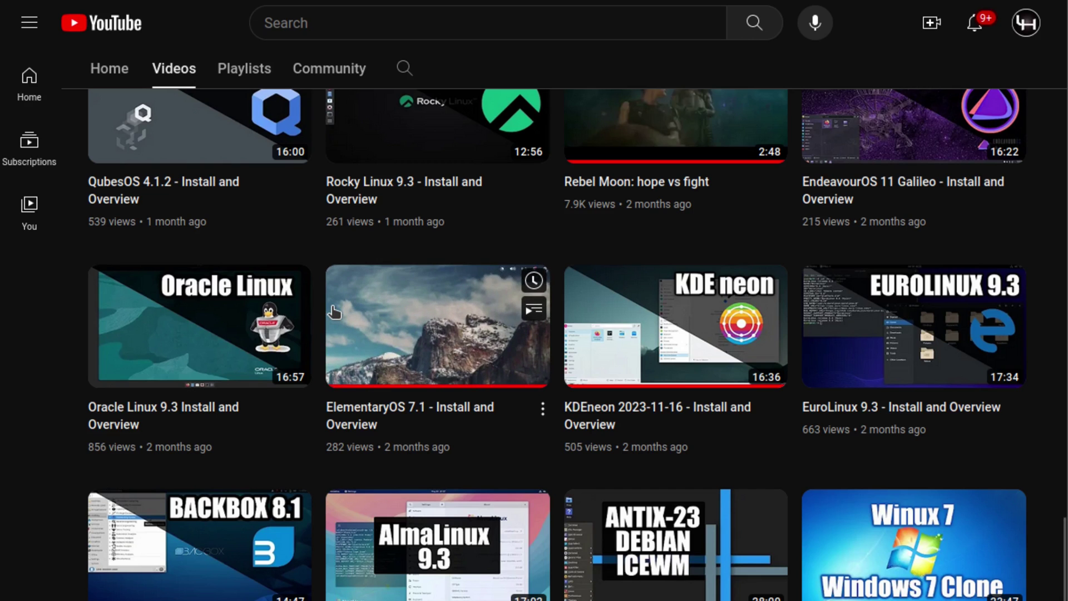
pyautogui.scroll(-1, 333, 312)
pyautogui.scroll(-8, 327, 317)
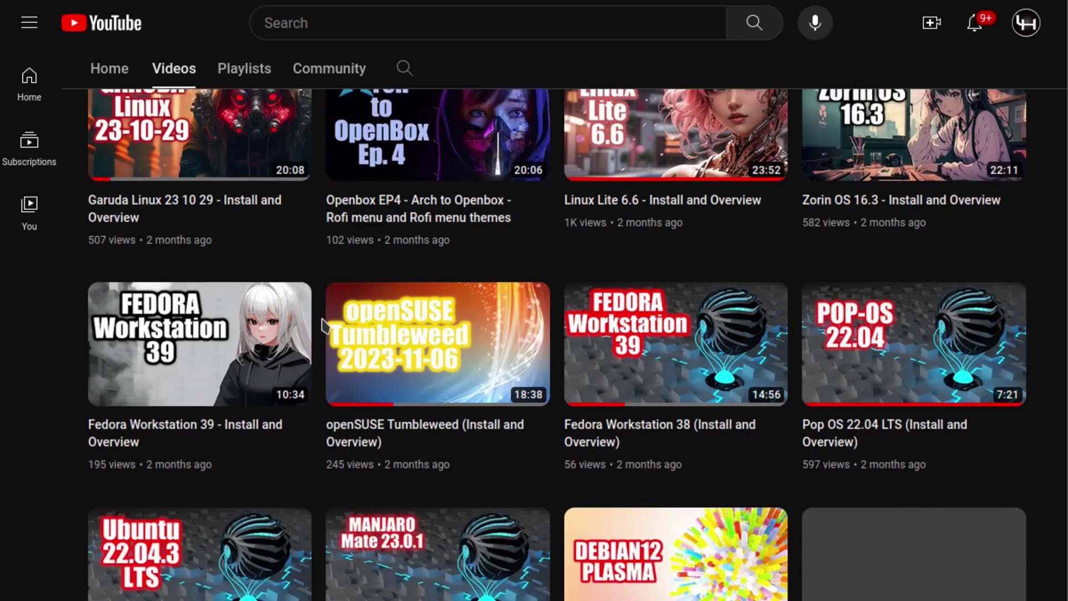
pyautogui.scroll(-1, 359, 308)
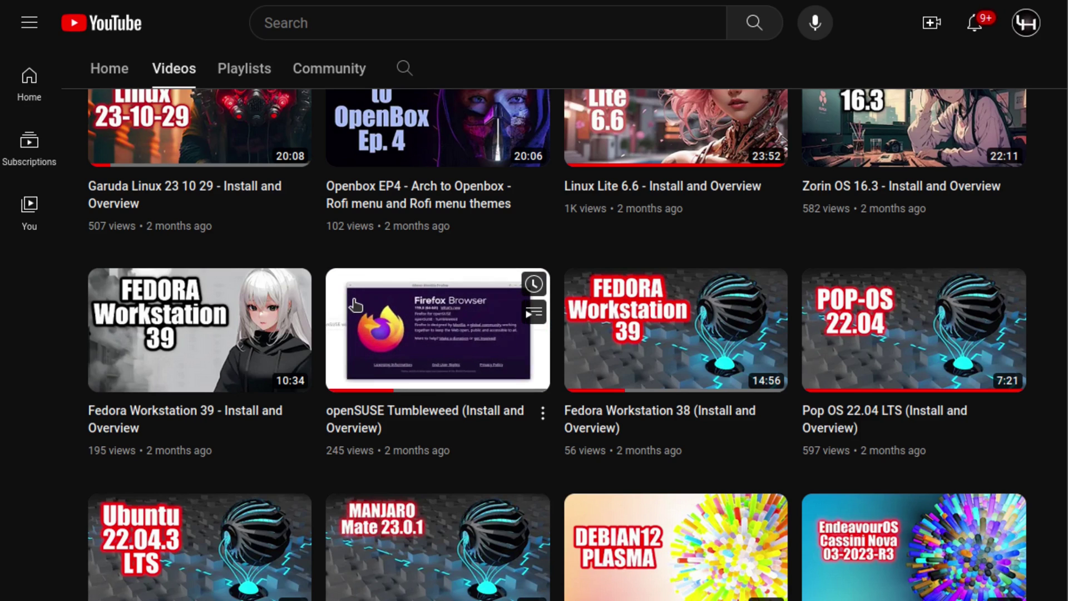
pyautogui.scroll(-5, 354, 304)
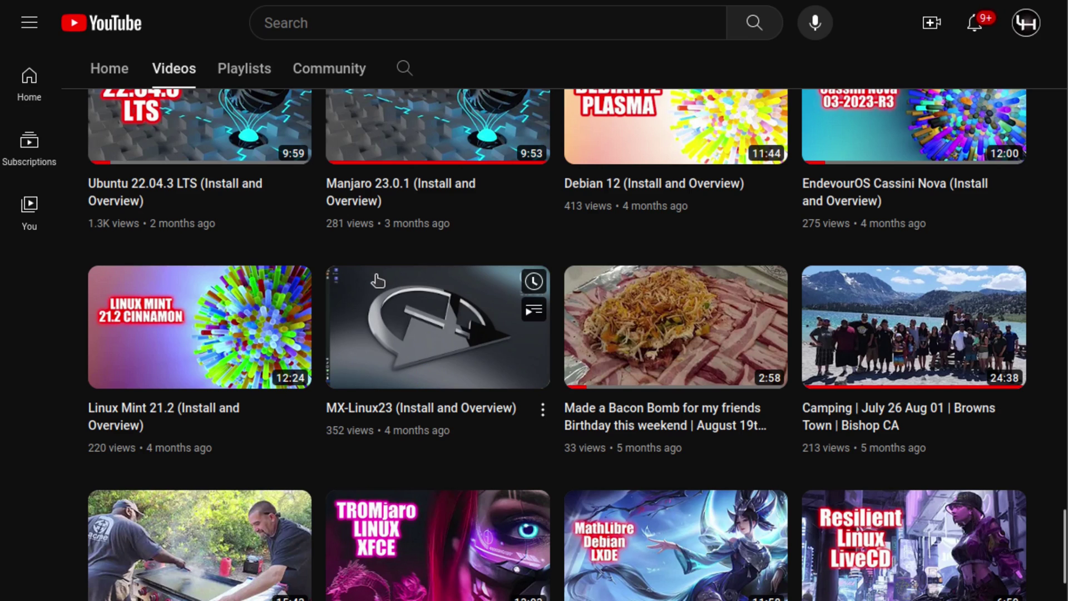
pyautogui.scroll(-2, 381, 282)
pyautogui.scroll(-5, 376, 287)
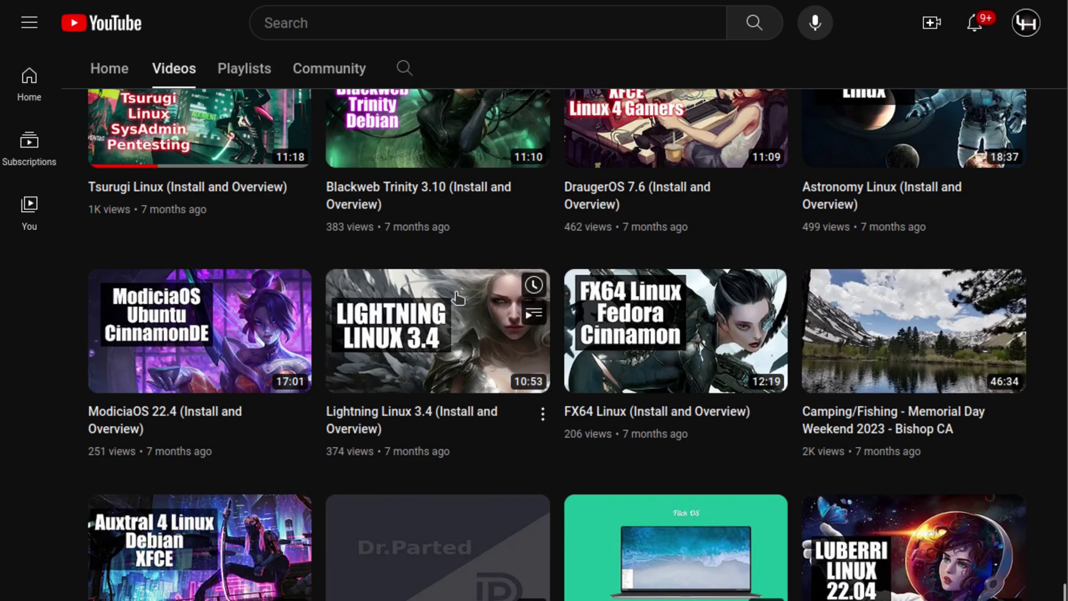
pyautogui.scroll(-4, 450, 301)
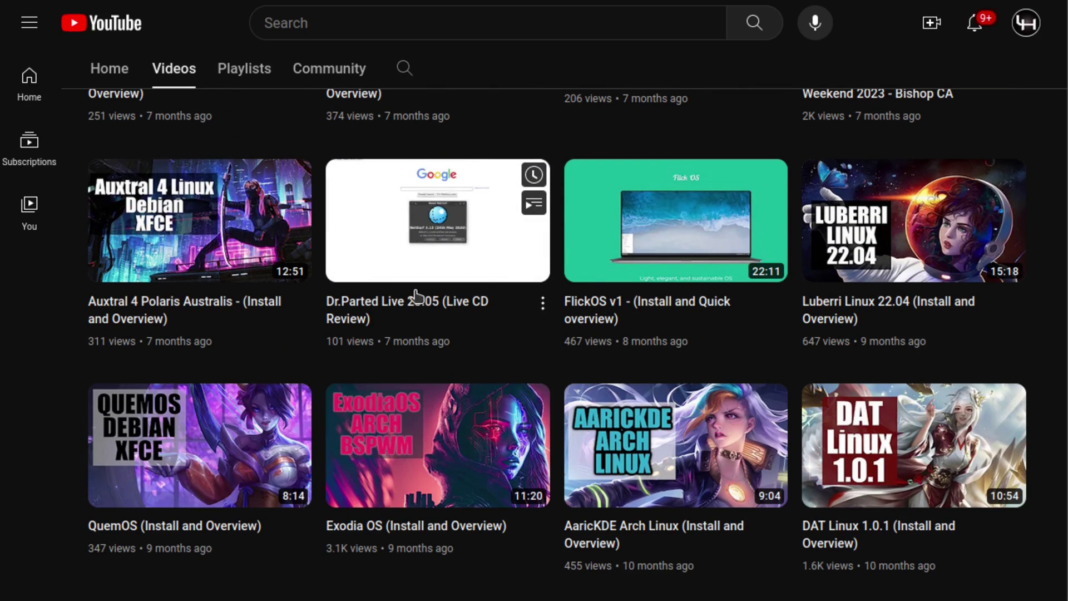
pyautogui.moveTo(437, 220)
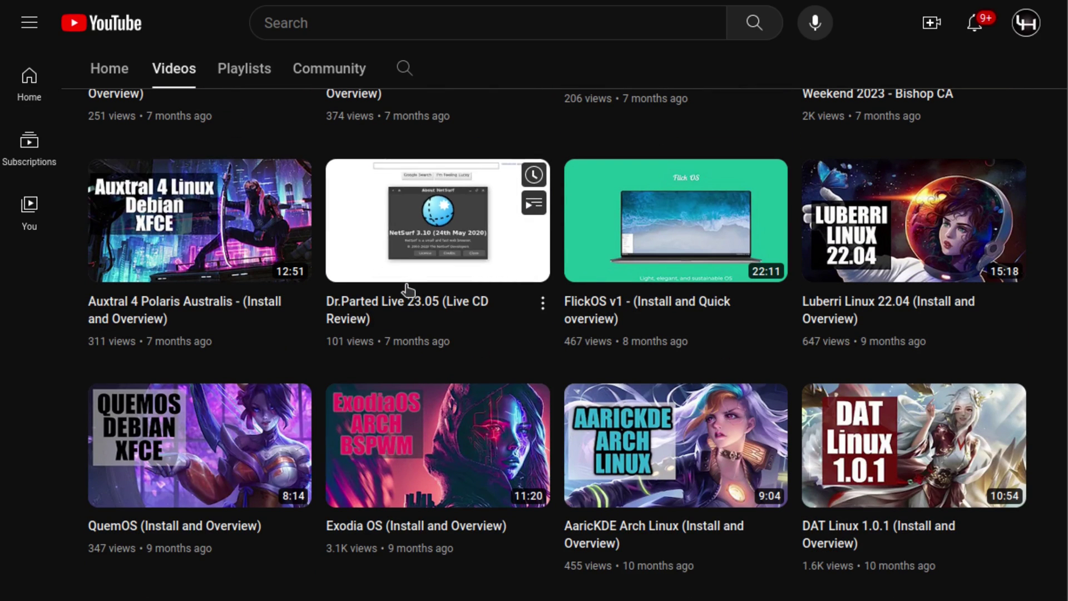
pyautogui.scroll(-6, 406, 289)
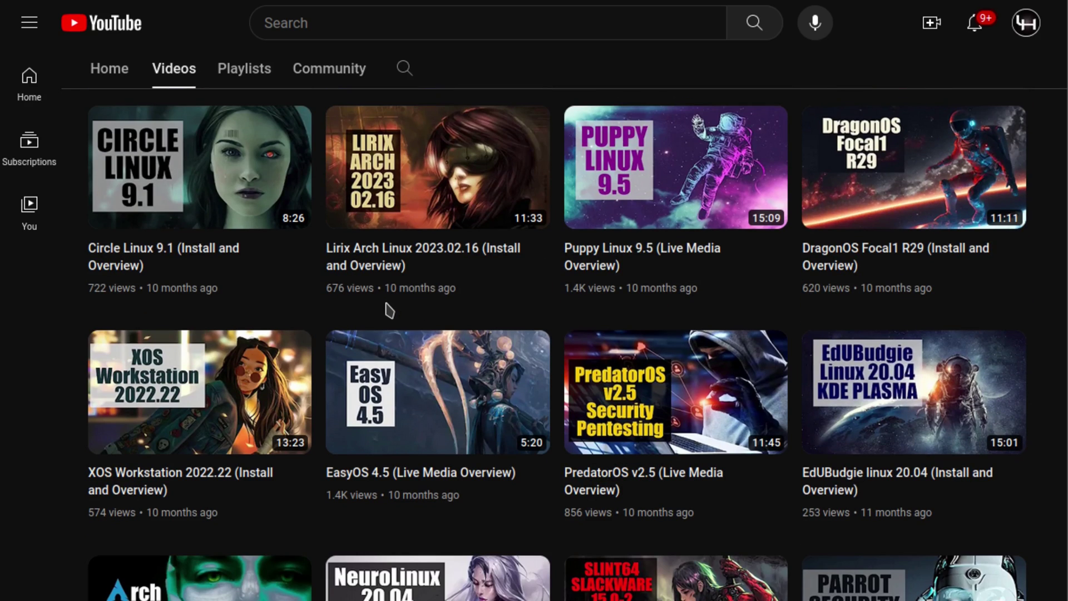
pyautogui.moveTo(437, 192)
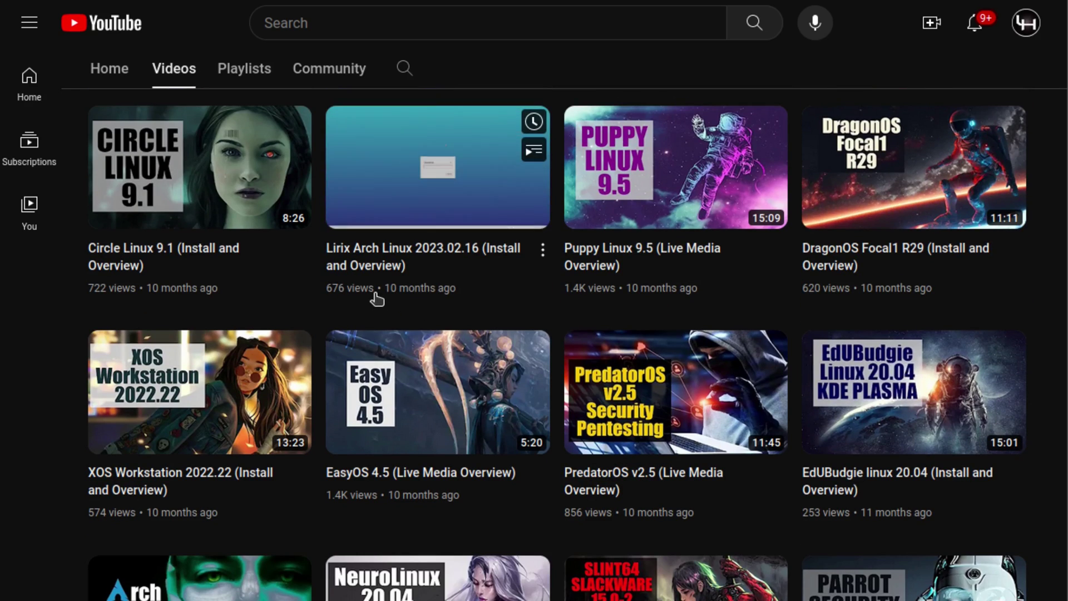
pyautogui.scroll(-3, 361, 295)
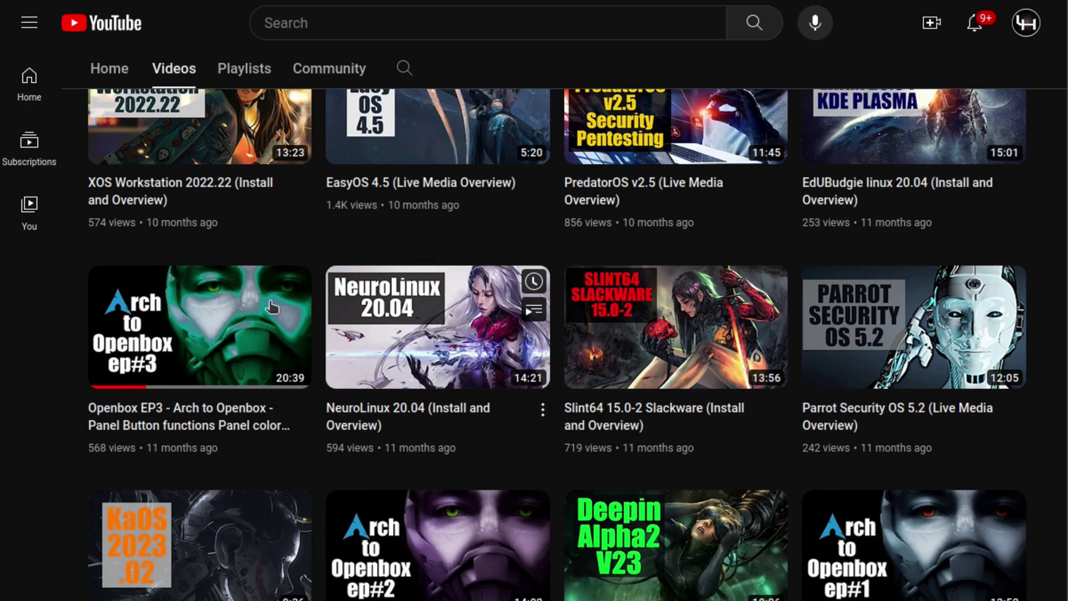
pyautogui.scroll(1, 271, 306)
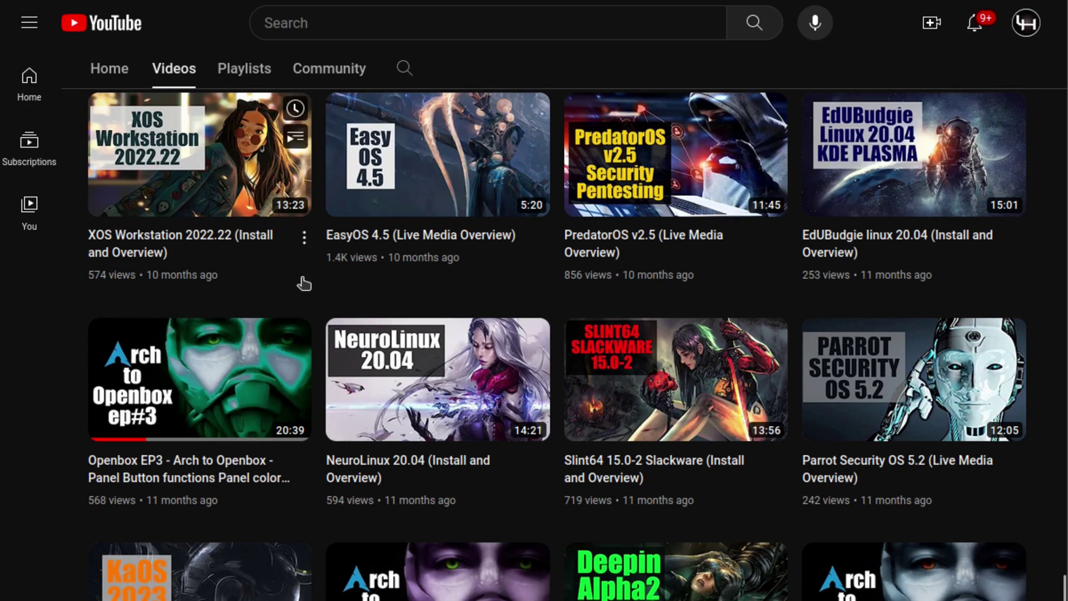
pyautogui.moveTo(199, 192)
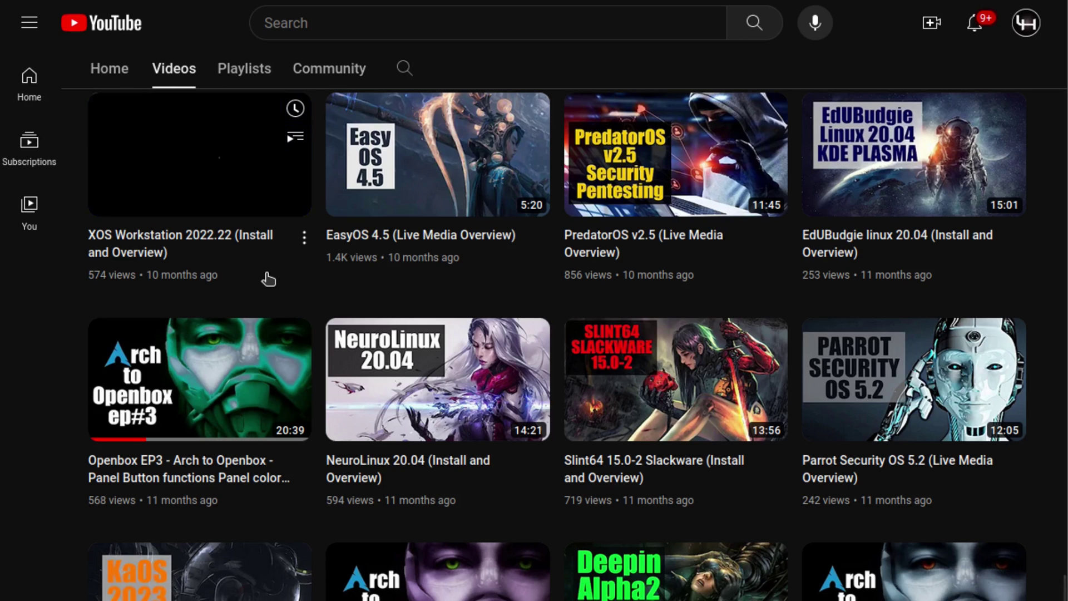
pyautogui.scroll(-10, 269, 278)
pyautogui.scroll(-1, 257, 299)
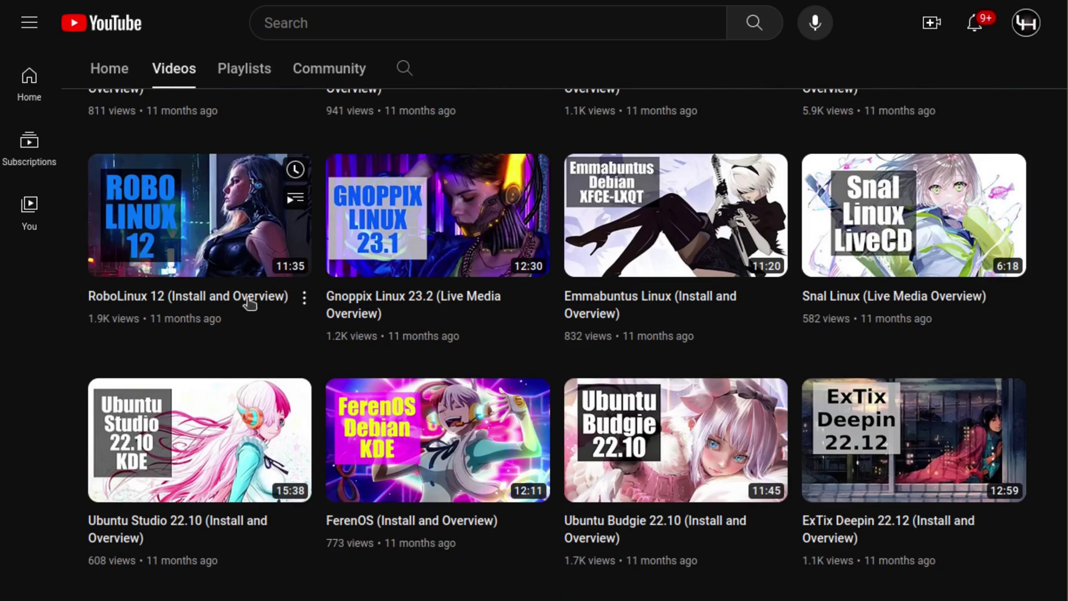
pyautogui.scroll(5, 357, 437)
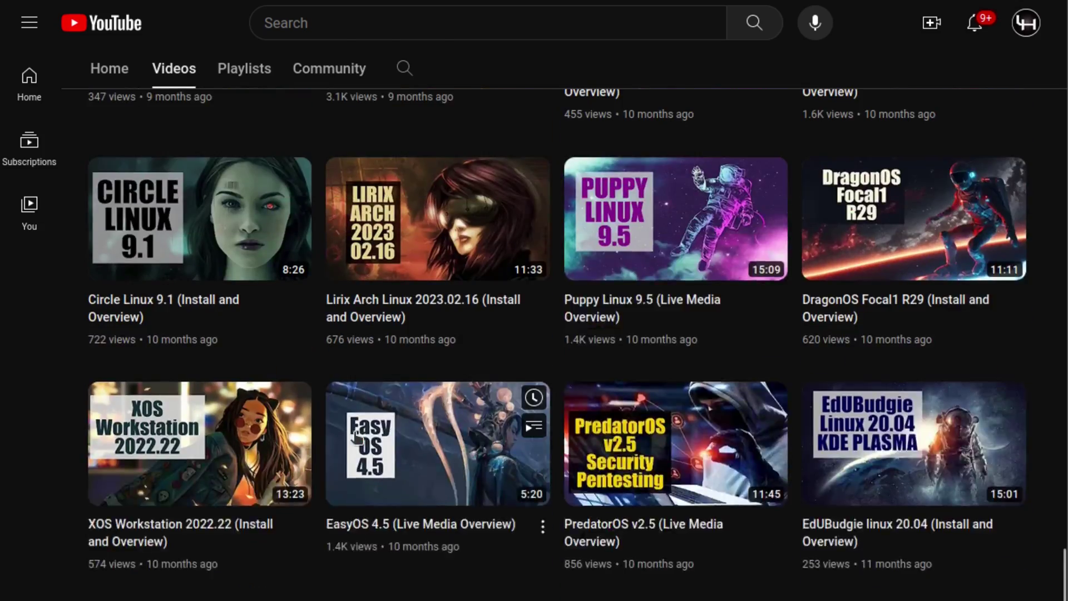
pyautogui.scroll(2, 357, 437)
pyautogui.scroll(8, 358, 440)
pyautogui.scroll(5, 359, 443)
pyautogui.scroll(8, 360, 444)
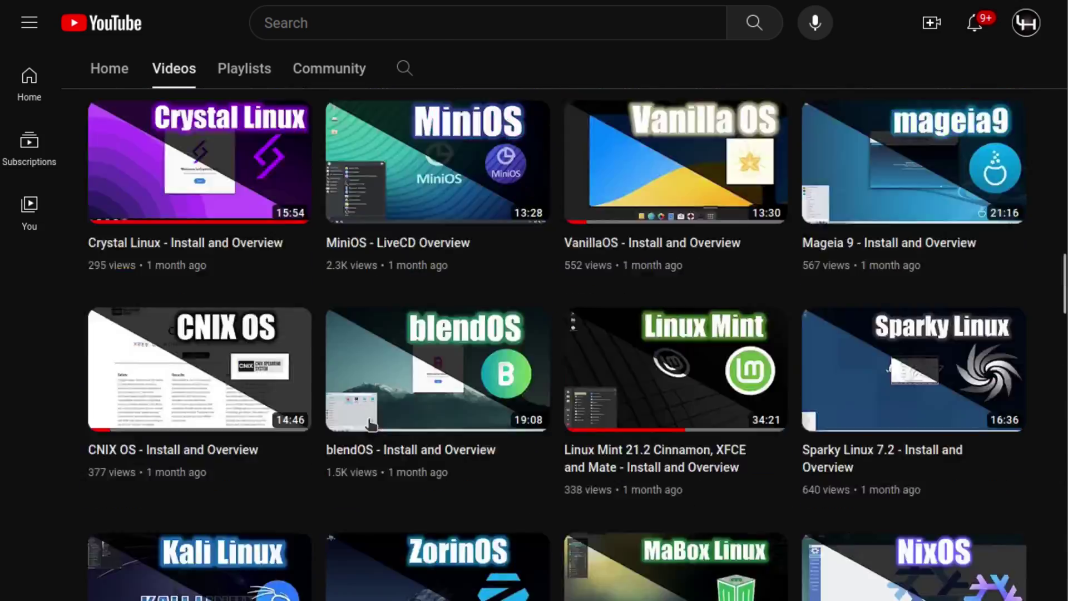
pyautogui.scroll(8, 375, 417)
pyautogui.scroll(6, 392, 393)
pyautogui.scroll(6, 399, 390)
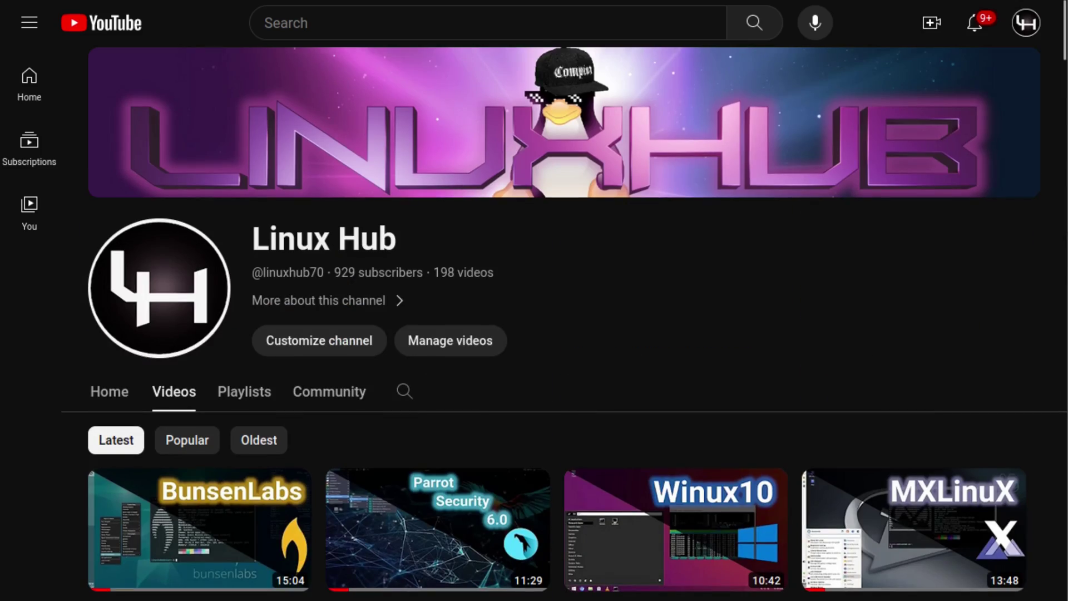
# Step: Switch to the LinuxHub website to view its XFCE and Openbox version downloads
pyautogui.hotkey('ctrl', 'Tab')
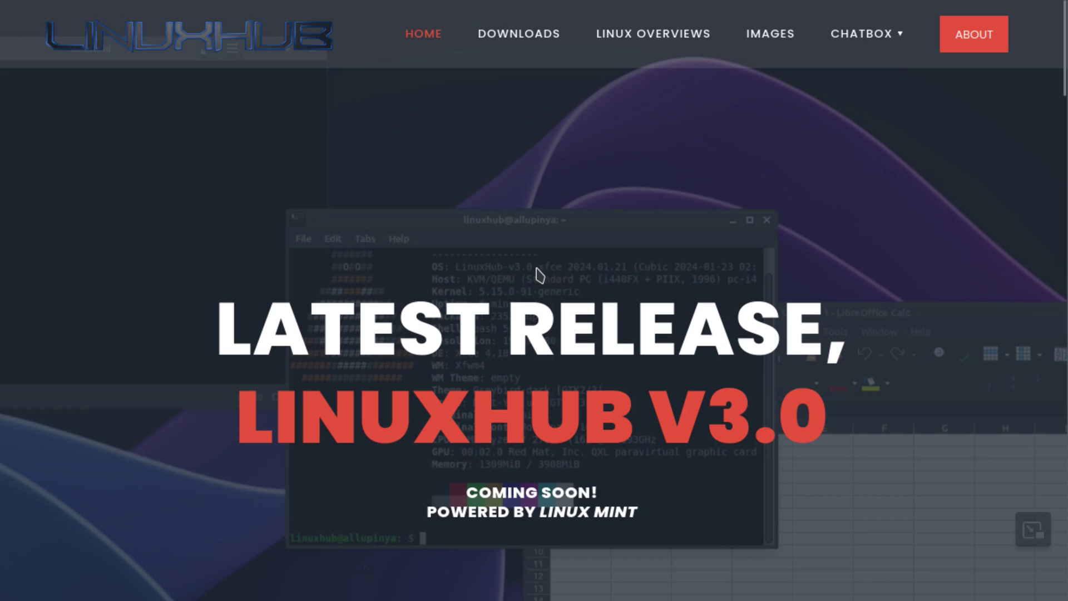
pyautogui.scroll(-8, 528, 275)
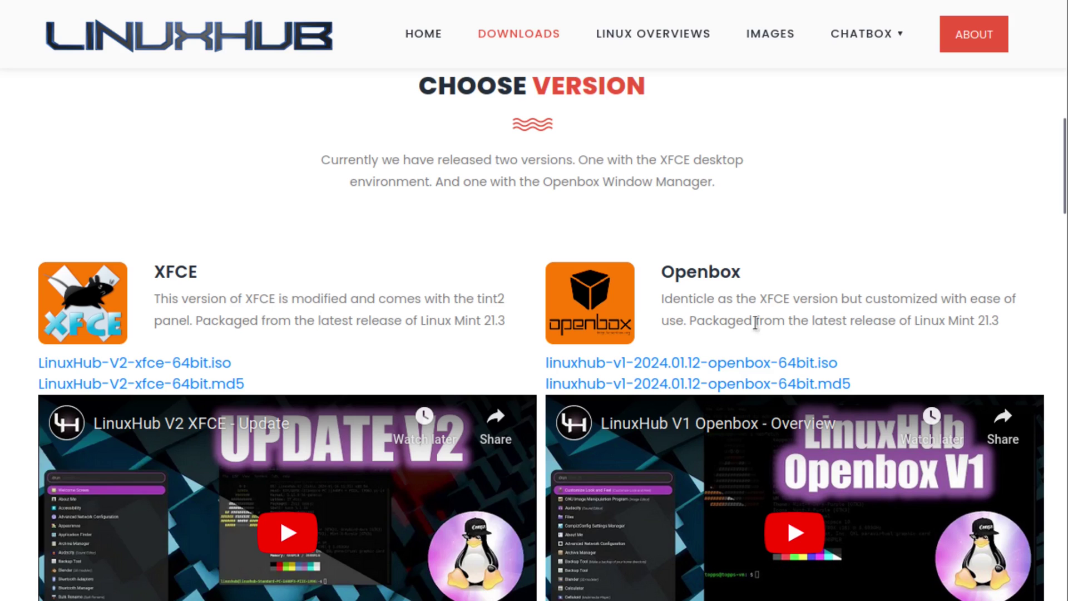
pyautogui.scroll(-8, 632, 368)
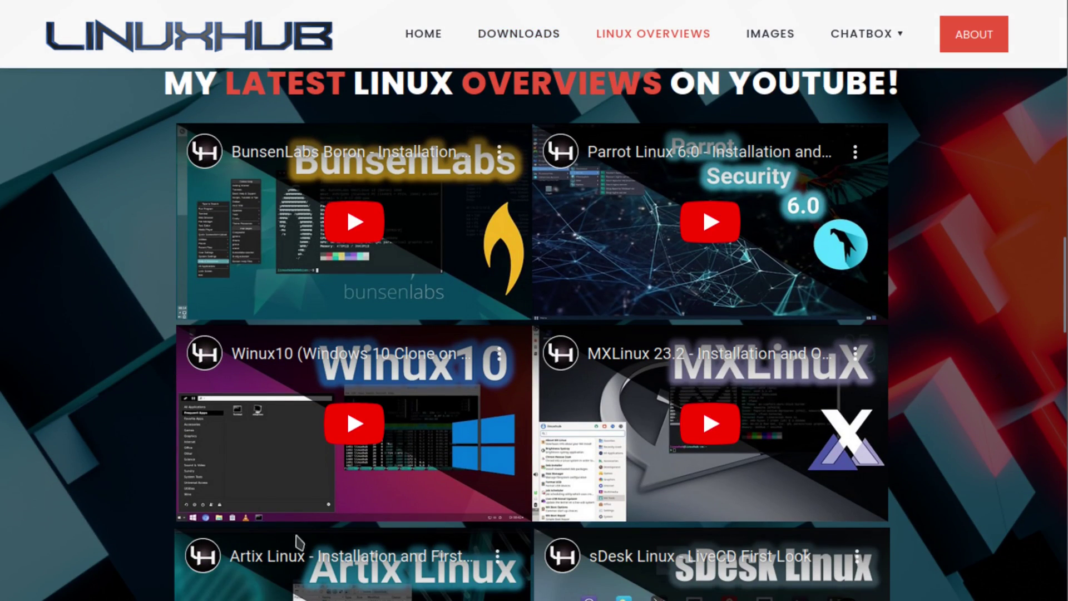
pyautogui.scroll(-8, 574, 545)
pyautogui.scroll(-3, 575, 546)
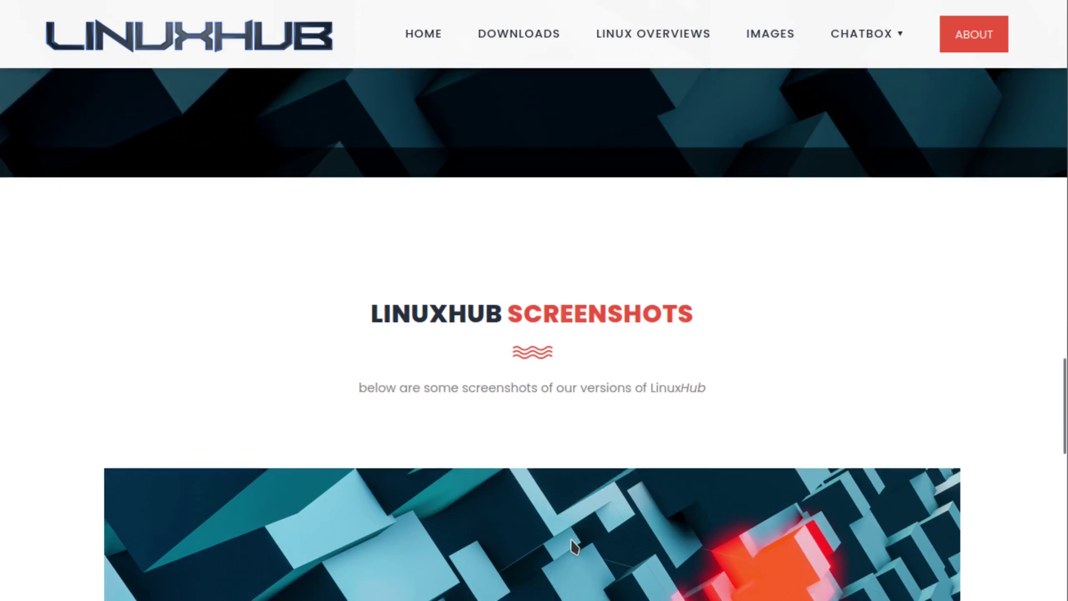
pyautogui.scroll(-8, 574, 546)
pyautogui.scroll(-5, 574, 547)
pyautogui.scroll(-5, 574, 546)
pyautogui.scroll(-5, 574, 546)
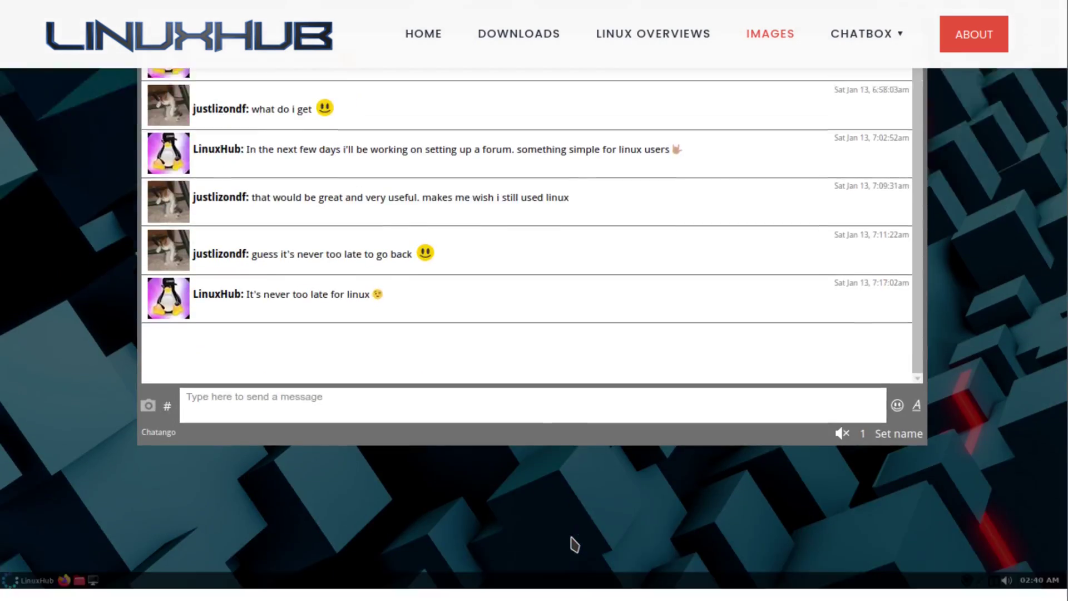
pyautogui.scroll(-5, 575, 544)
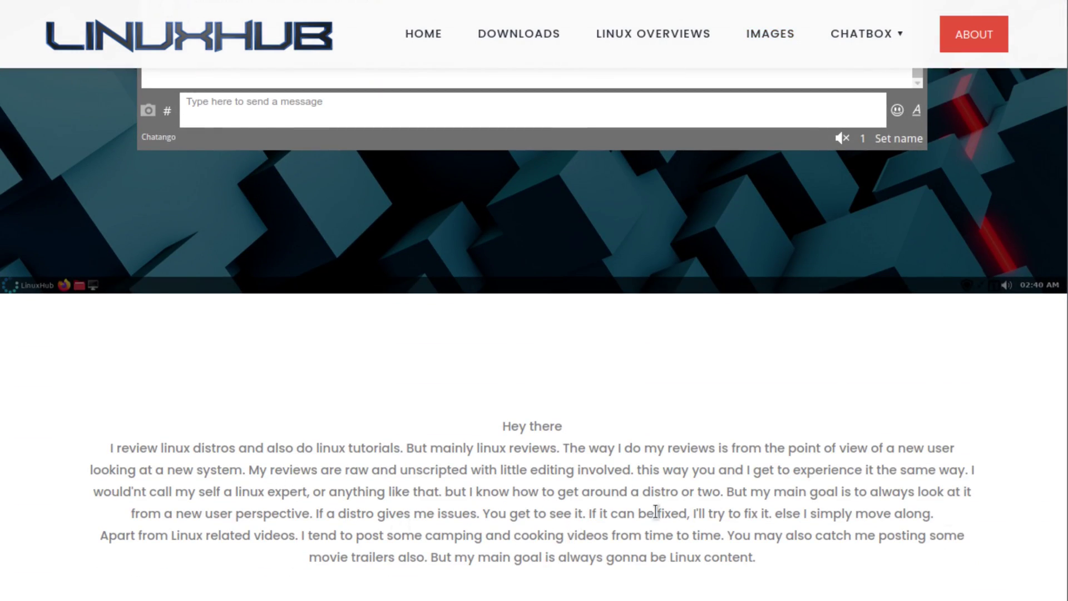
pyautogui.scroll(8, 648, 580)
pyautogui.scroll(8, 584, 542)
pyautogui.scroll(8, 585, 534)
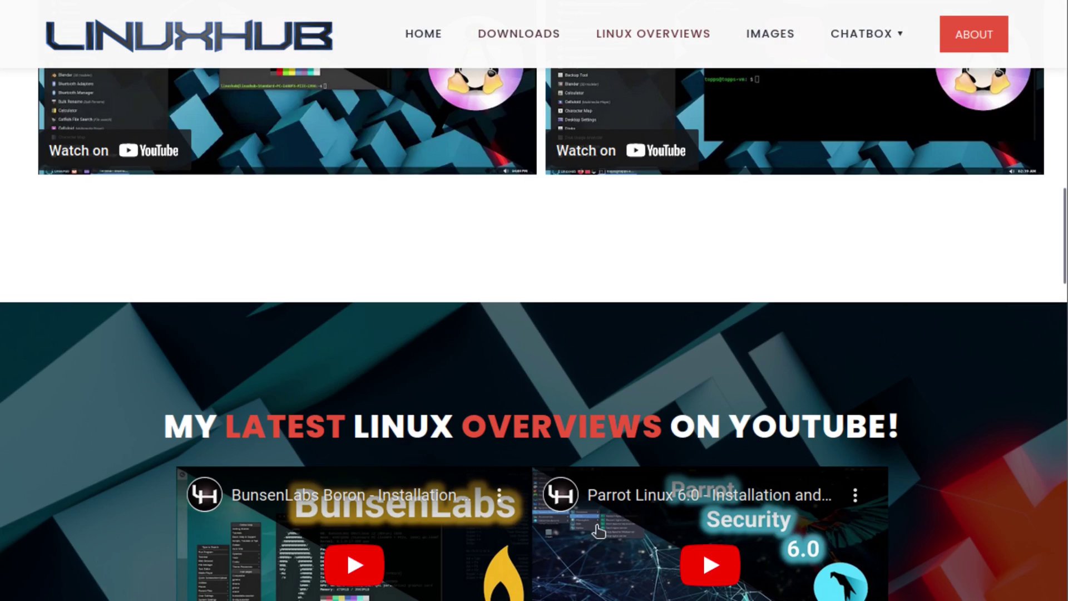
pyautogui.scroll(8, 577, 515)
pyautogui.scroll(5, 577, 515)
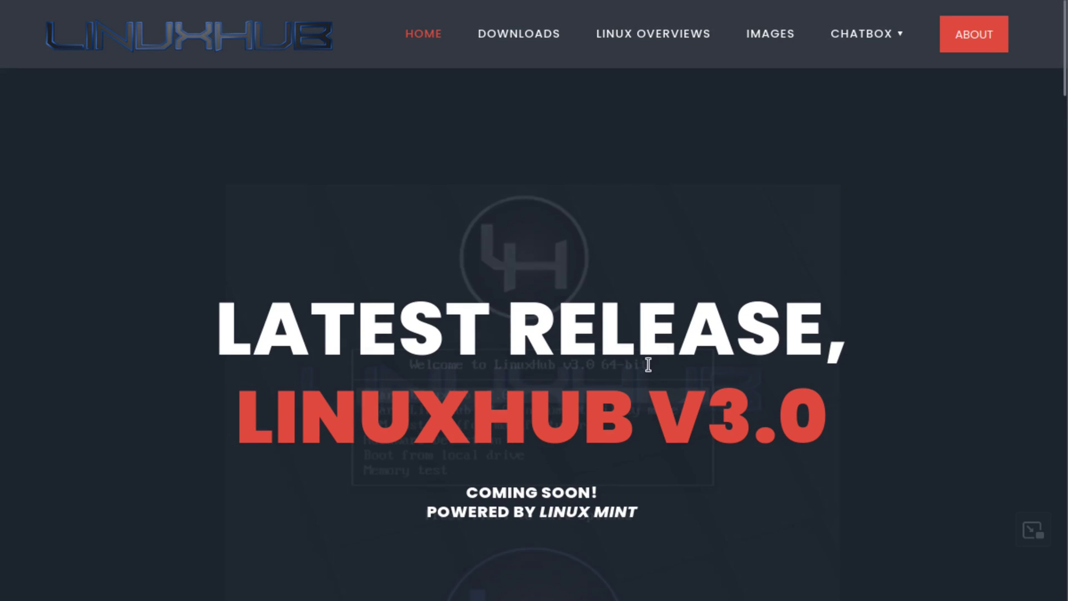